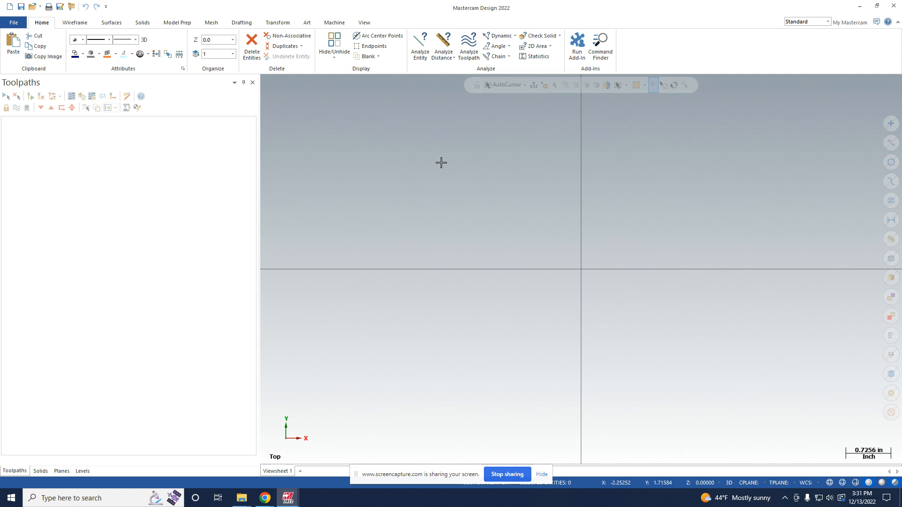
Step: Open the Train cab2.STEP model from the AMP_project folder, listing all file types to find it
click(4, 22)
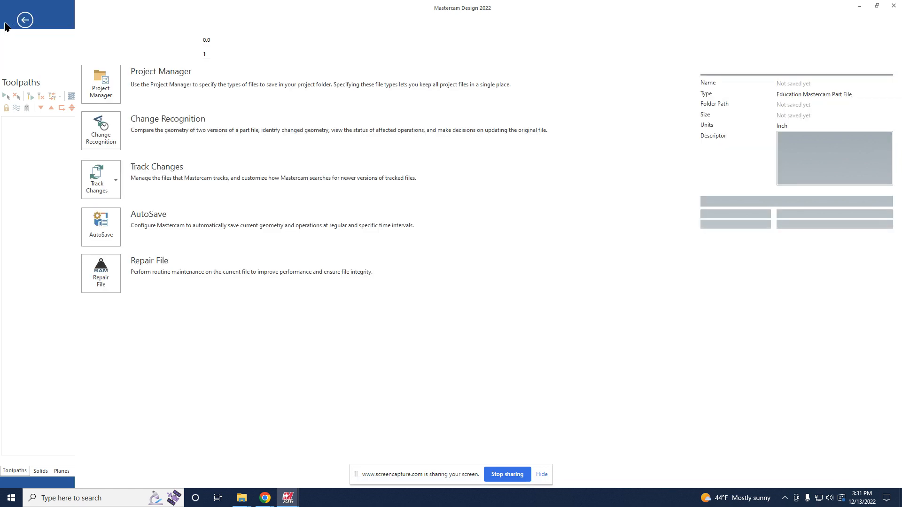
click(26, 77)
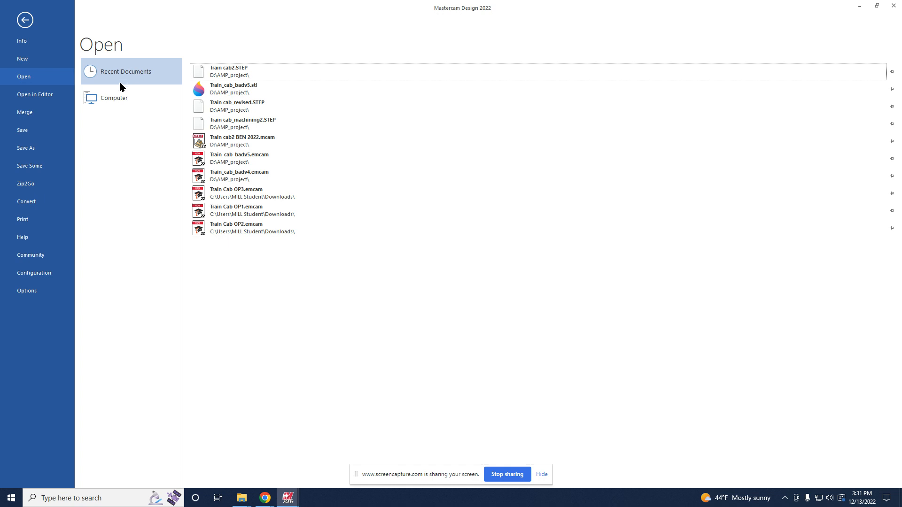
click(119, 93)
click(267, 98)
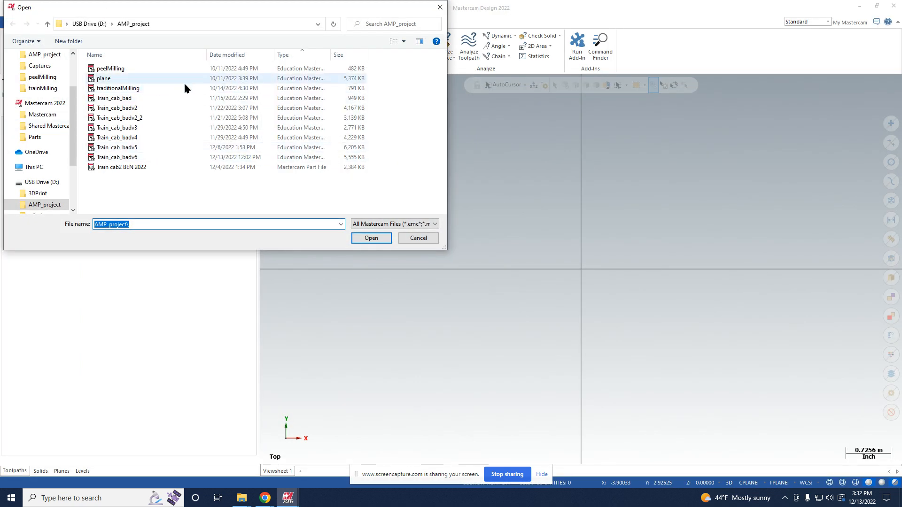
click(390, 224)
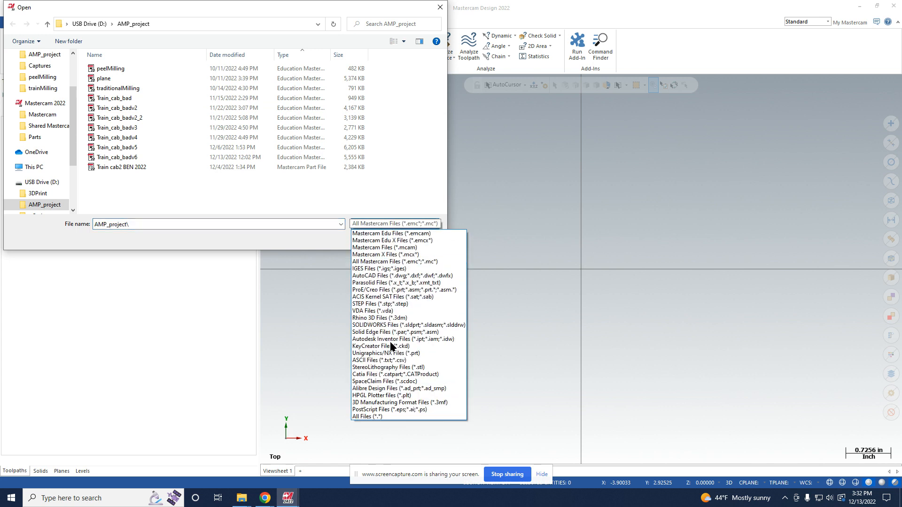
click(377, 417)
scroll(256, 117, down, 8)
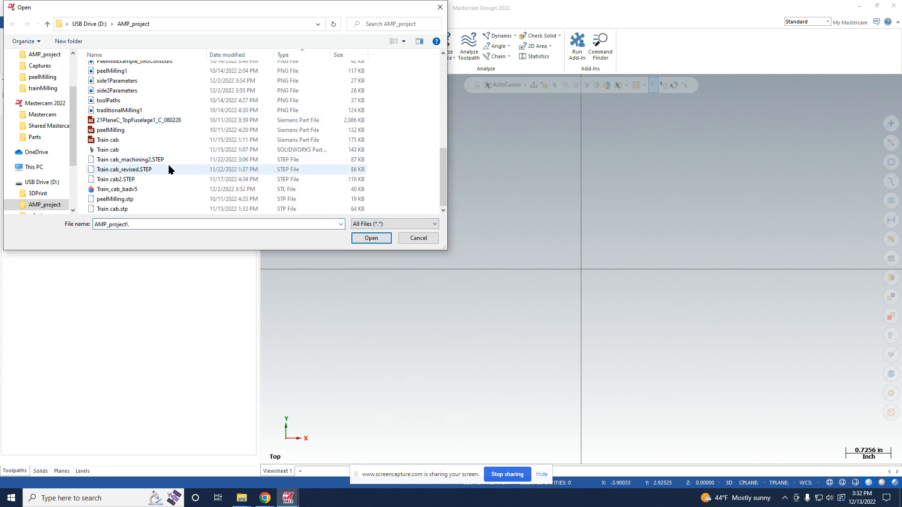
click(147, 181)
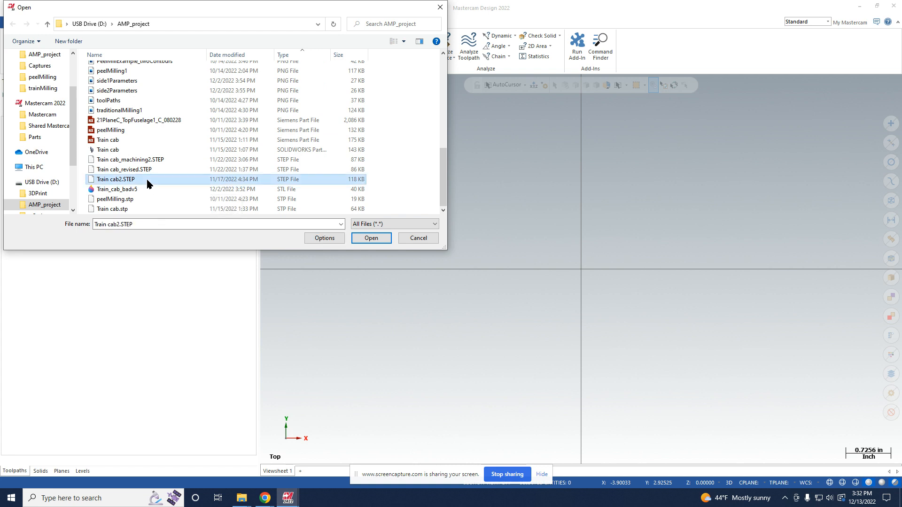
click(371, 238)
scroll(409, 162, down, 8)
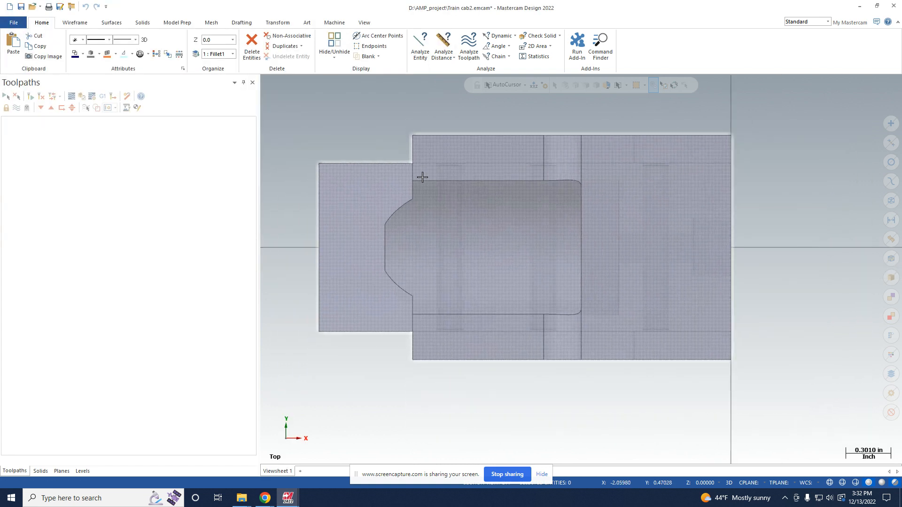
Step: Examine the train cab's holes, side ledges and end faces from several angles, and set the isometric view
middle_drag(486, 245, 545, 207)
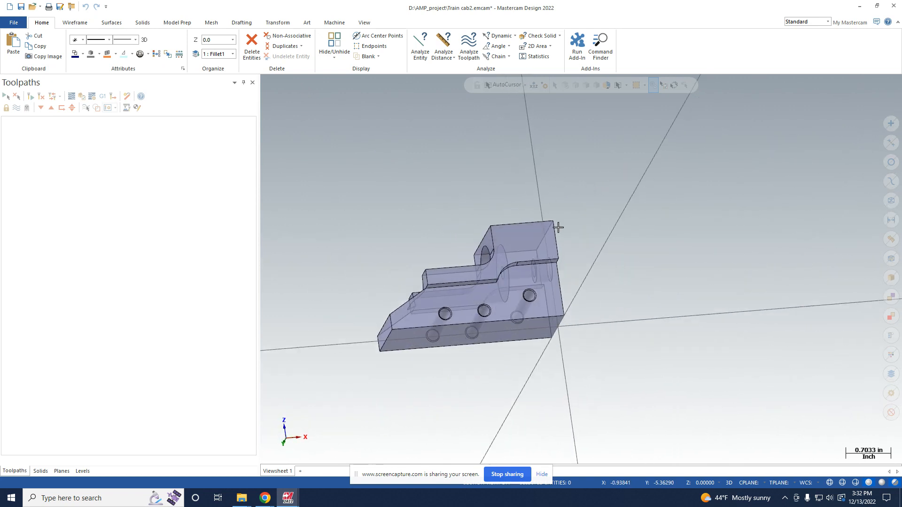
mouse_move(446, 262)
middle_down()
mouse_move(423, 264)
mouse_move(611, 177)
mouse_move(629, 214)
mouse_move(584, 273)
mouse_move(619, 187)
middle_up()
middle_drag(558, 204, 561, 272)
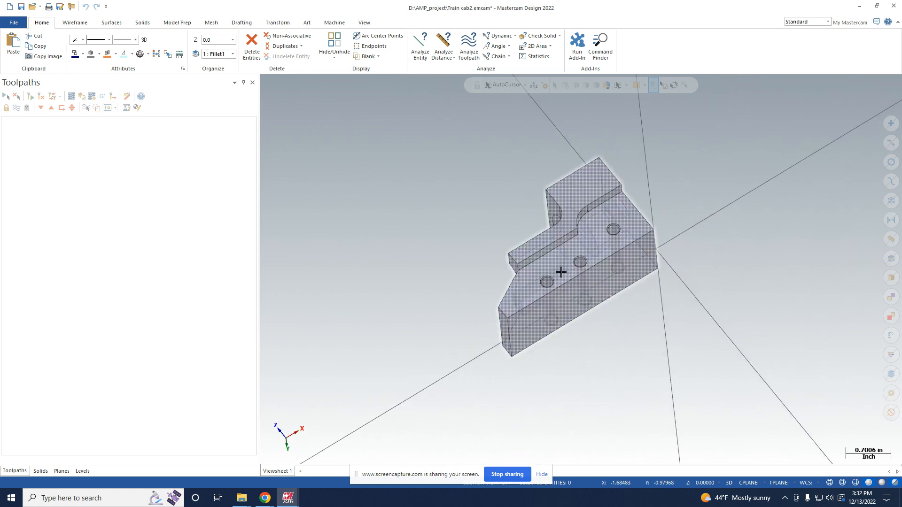
middle_drag(636, 232, 443, 290)
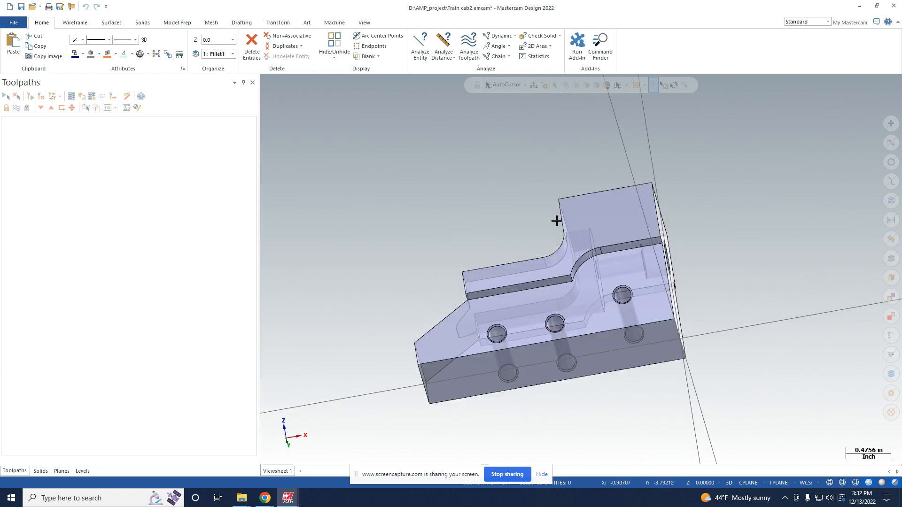
mouse_move(557, 221)
middle_down()
mouse_move(568, 261)
mouse_move(576, 264)
mouse_move(564, 245)
mouse_move(642, 240)
mouse_move(657, 266)
middle_up()
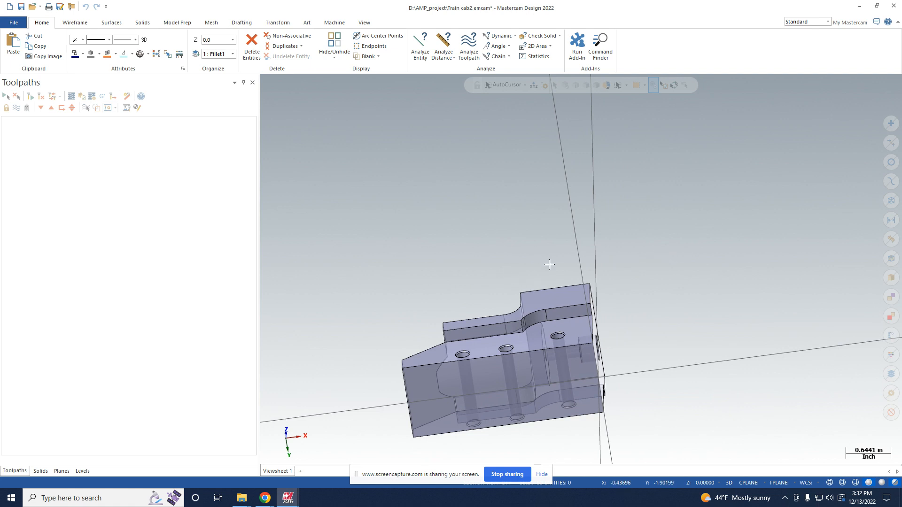
right_click(476, 237)
click(543, 316)
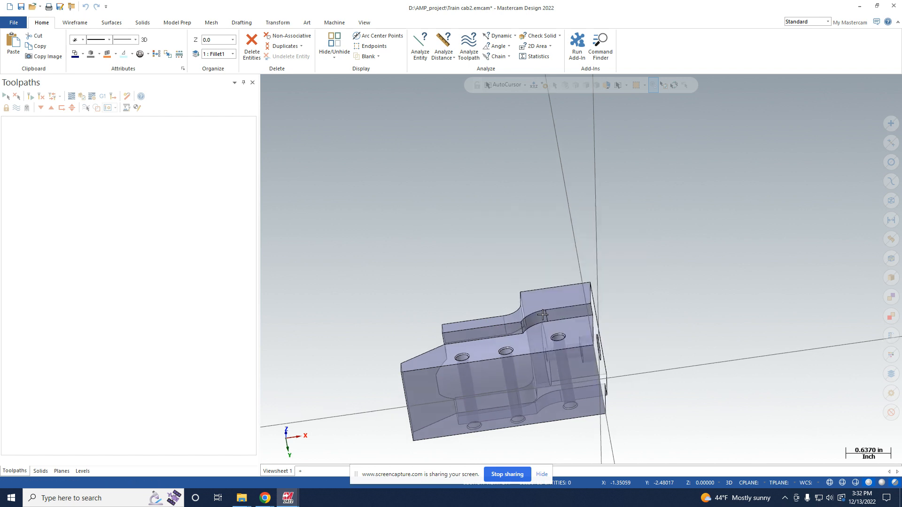
scroll(643, 302, down, 3)
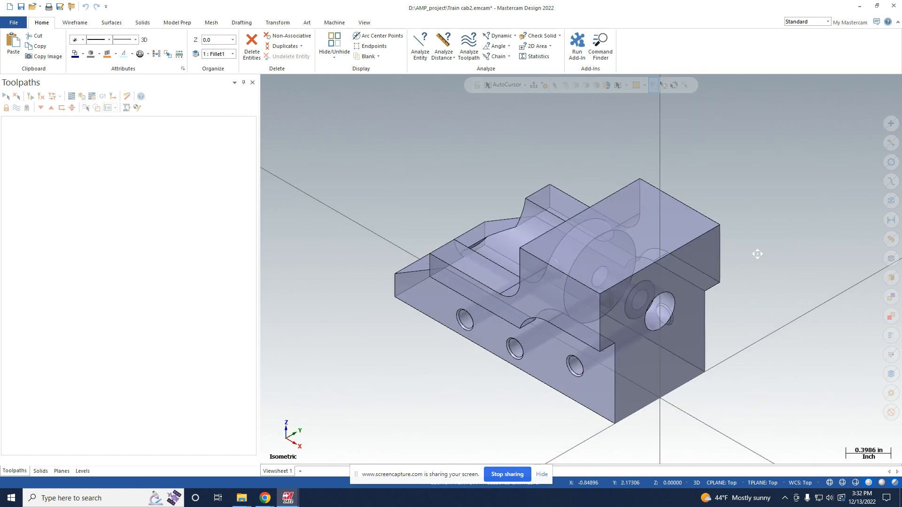
middle_drag(757, 255, 493, 220)
scroll(559, 237, down, 4)
scroll(493, 220, up, 1)
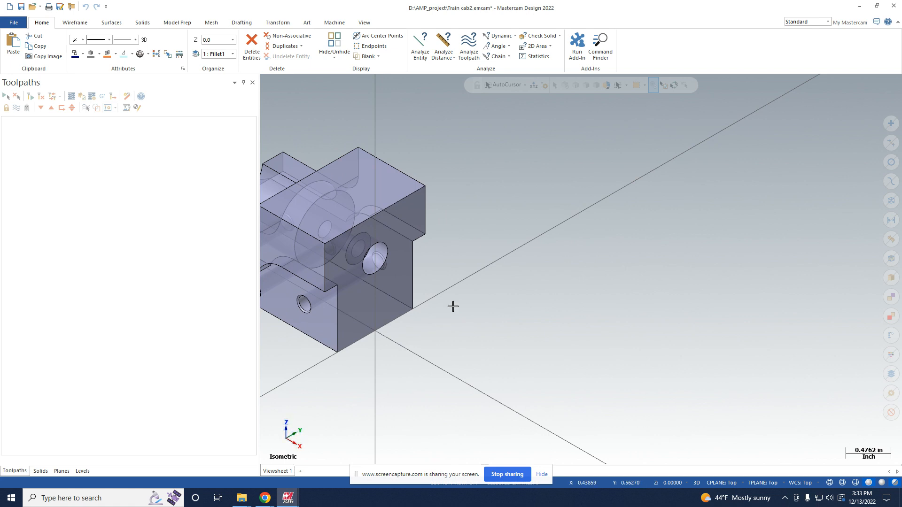
scroll(524, 293, down, 4)
middle_drag(437, 279, 504, 306)
click(415, 255)
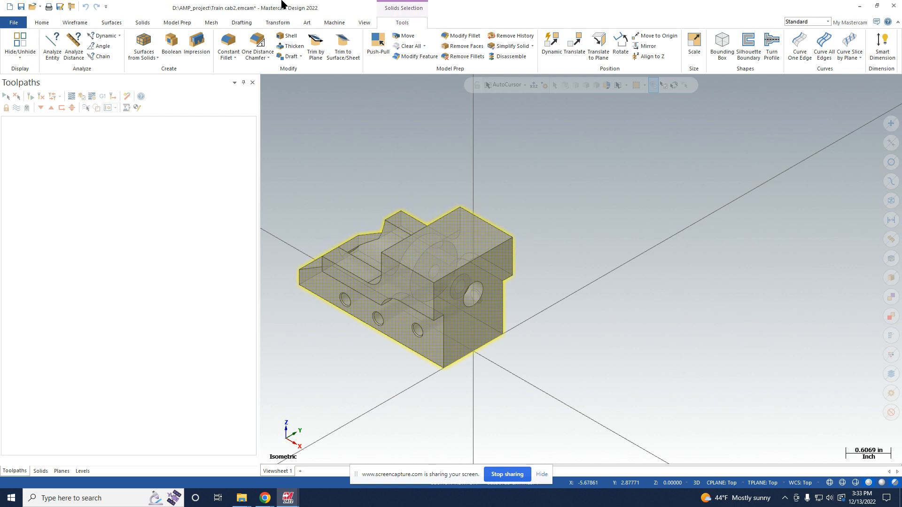
click(277, 22)
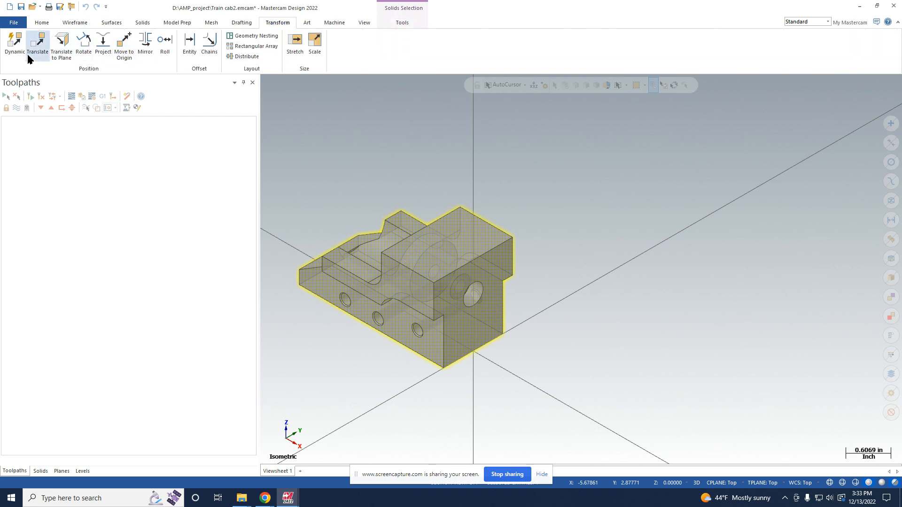
click(37, 43)
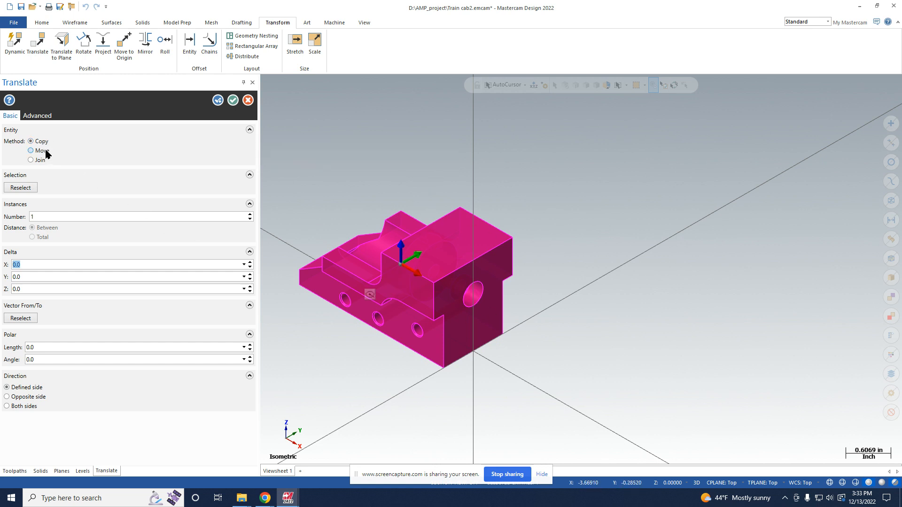
click(31, 151)
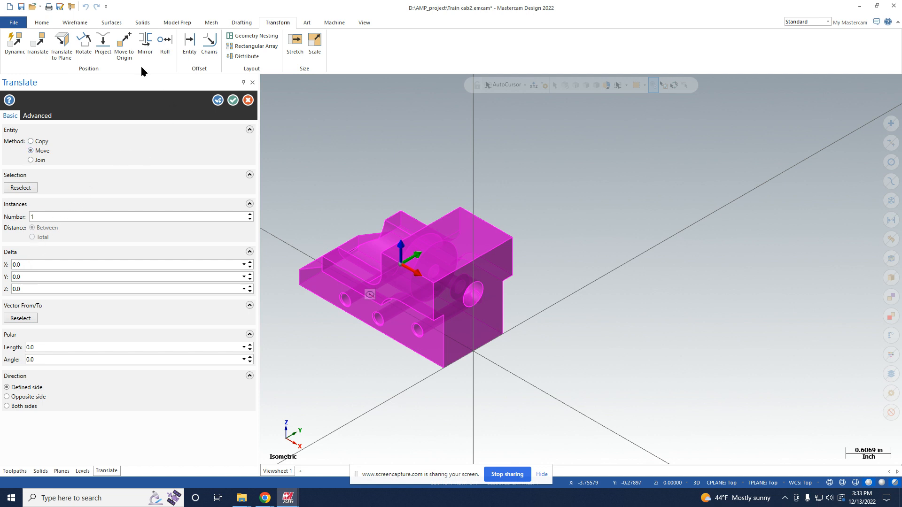
click(248, 100)
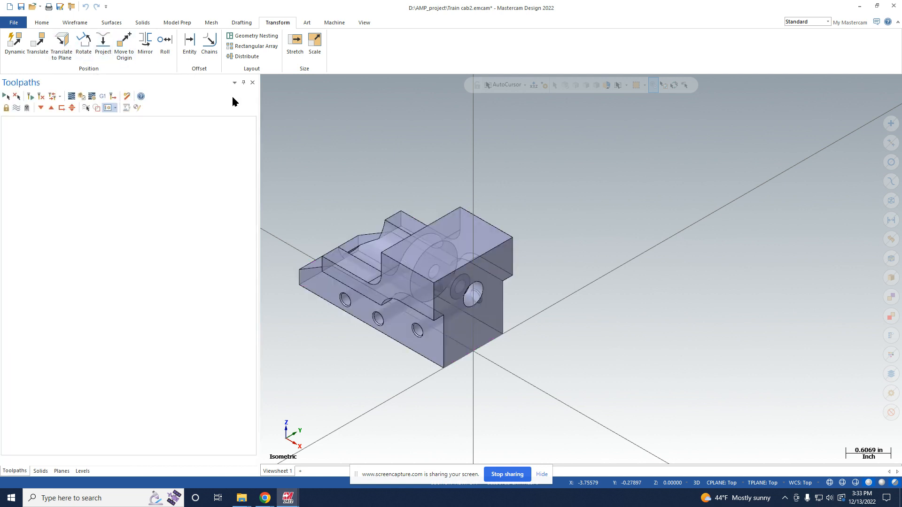
Step: Reorient the train cab solid with Translate to Plane, using the Move method from the Front plane to the Top plane
click(69, 56)
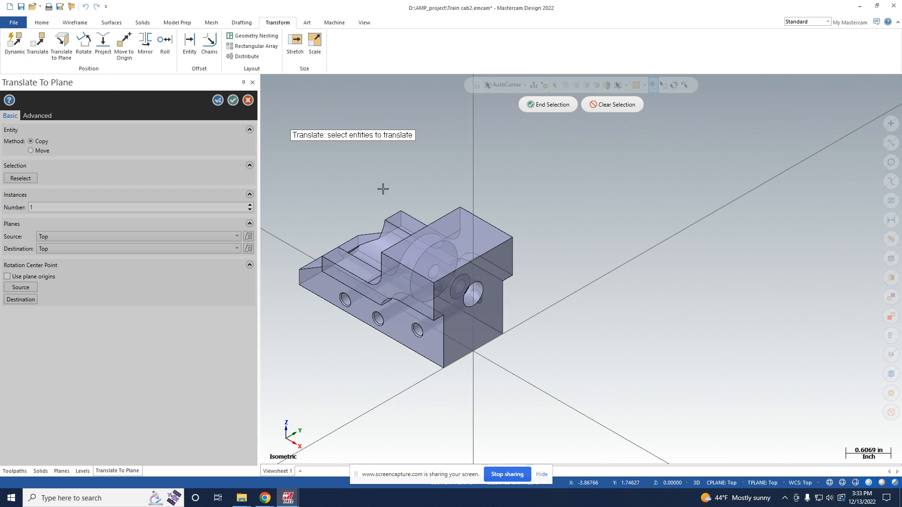
click(443, 254)
click(550, 105)
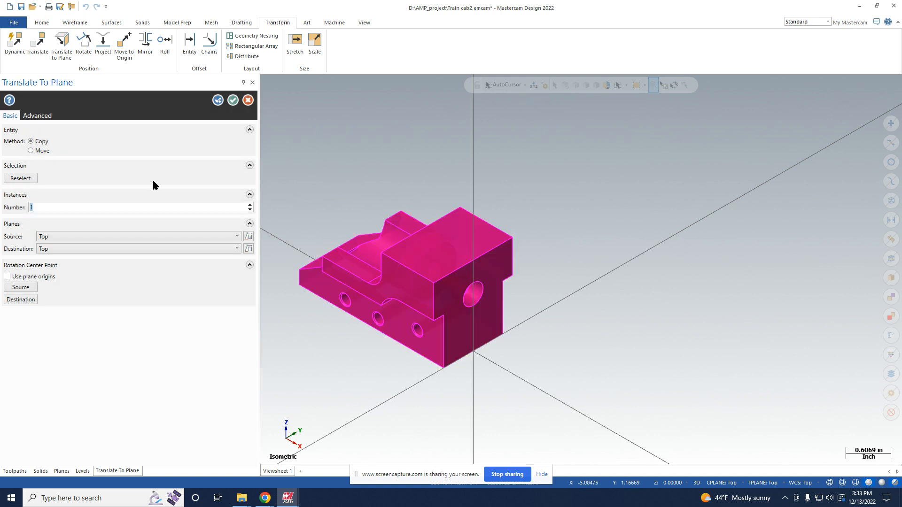
click(31, 151)
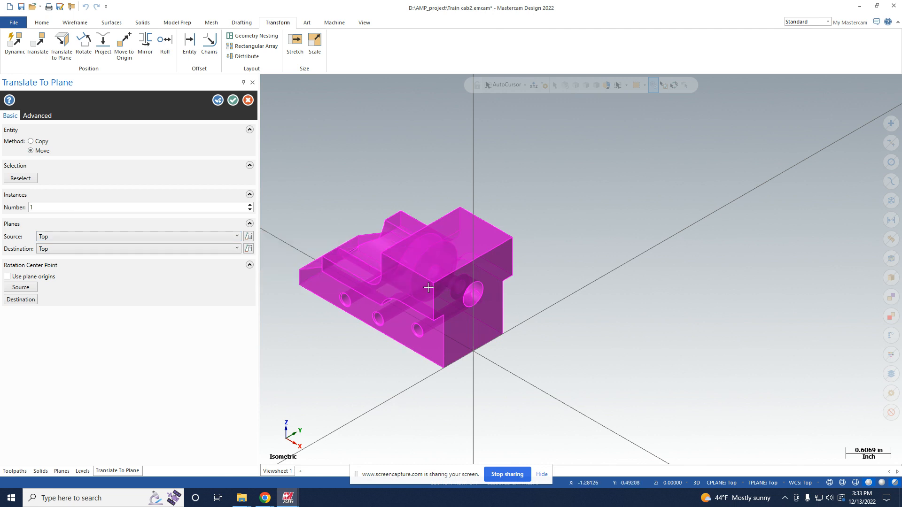
click(76, 237)
click(61, 255)
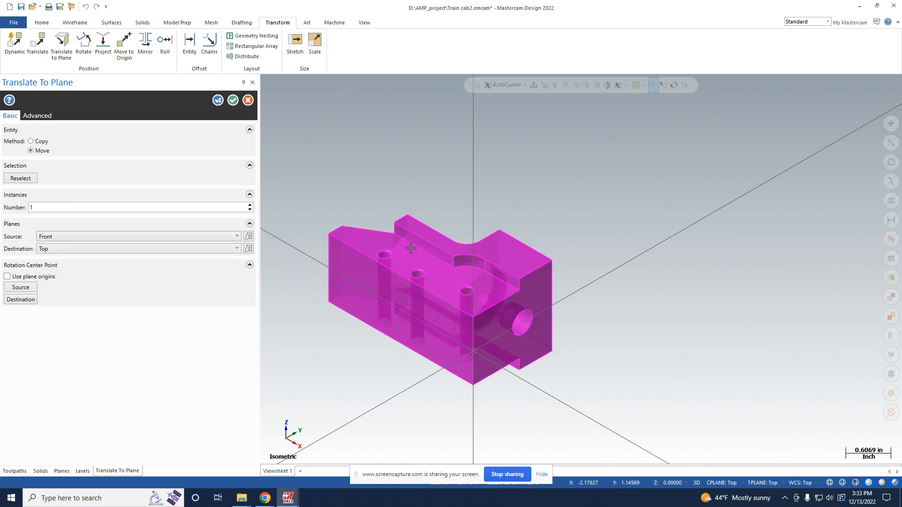
click(233, 100)
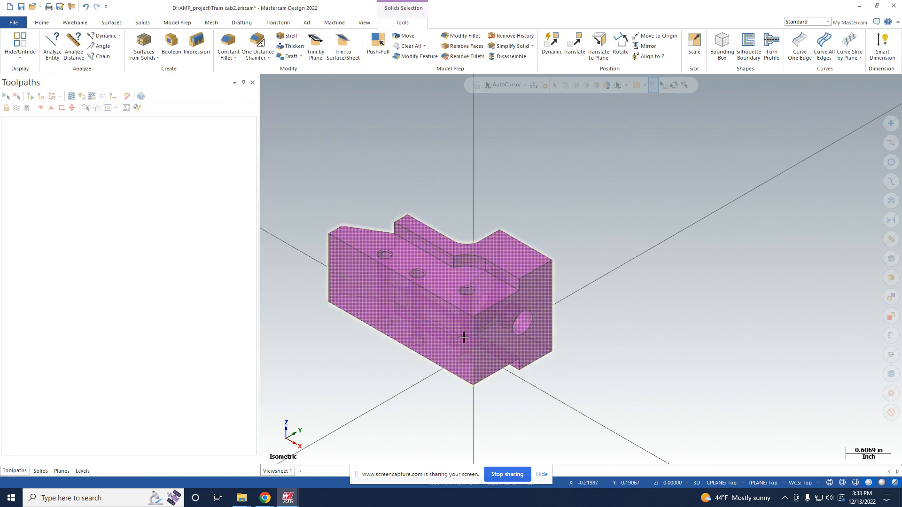
Step: Move the train cab solid to the origin, using the bottom front corner of its narrow nose end as the reference point
click(277, 22)
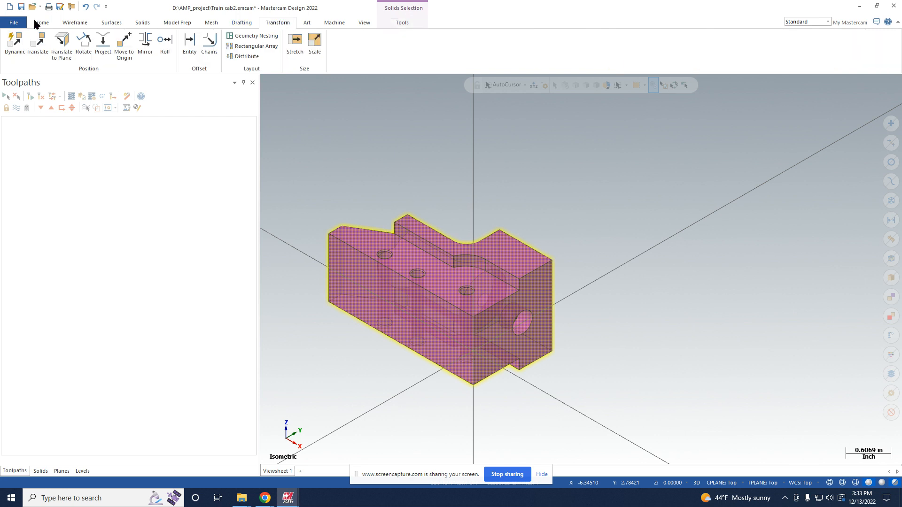
click(124, 45)
middle_drag(458, 188, 385, 255)
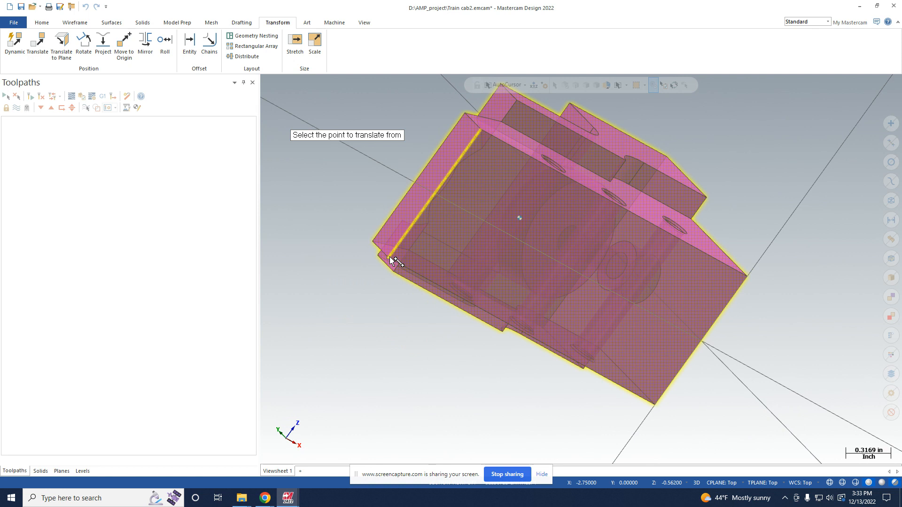
click(393, 258)
Step: Examine the repositioned train cab around the origin corner and the ledge that projects below the main body
scroll(636, 284, down, 4)
middle_drag(728, 314, 659, 327)
scroll(626, 385, up, 2)
scroll(603, 343, up, 2)
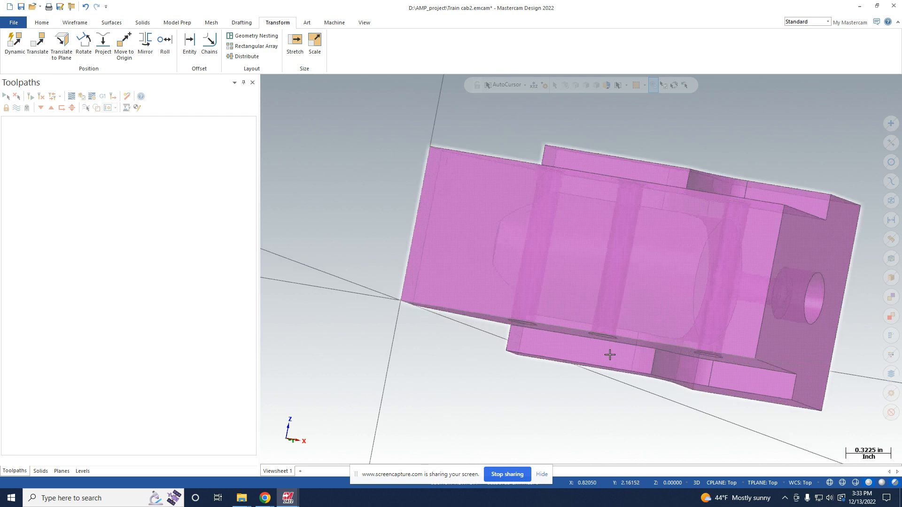
middle_drag(555, 357, 514, 324)
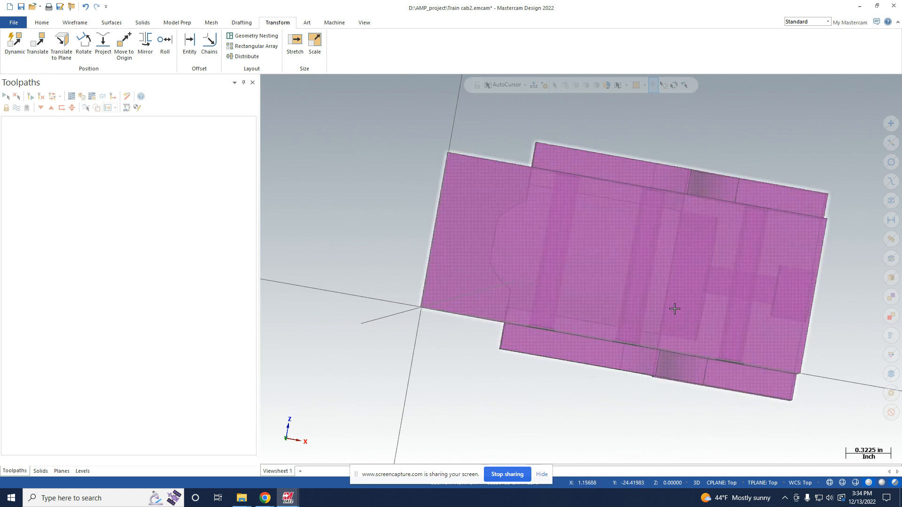
mouse_move(675, 309)
middle_down()
mouse_move(532, 301)
mouse_move(471, 282)
middle_up()
middle_drag(573, 271, 601, 301)
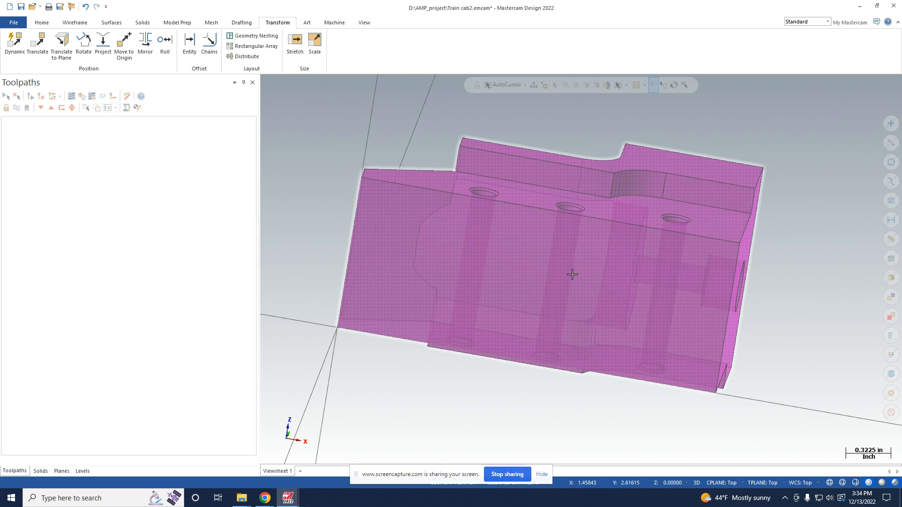
mouse_move(582, 290)
middle_down()
mouse_move(548, 272)
mouse_move(594, 305)
mouse_move(549, 376)
mouse_move(545, 401)
mouse_move(554, 401)
mouse_move(531, 347)
mouse_move(523, 298)
mouse_move(534, 332)
mouse_move(539, 229)
mouse_move(543, 266)
middle_up()
scroll(543, 265, up, 5)
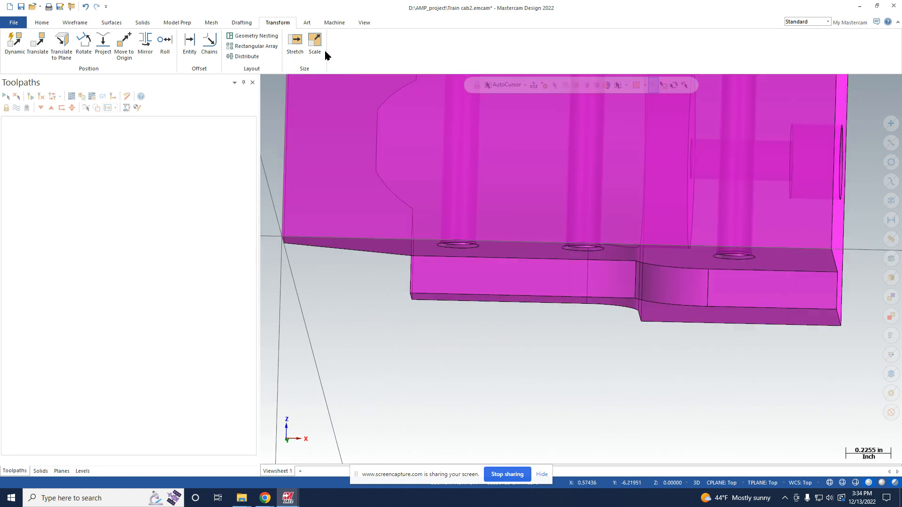
Step: Measure the height of the lower ledge with Analyze Distance, between the endpoints of its short vertical edge nearest the nose
click(43, 23)
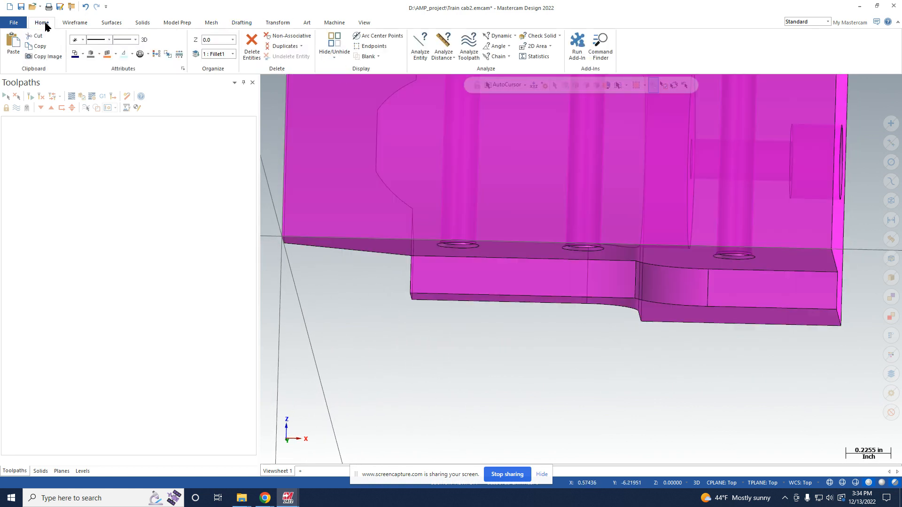
click(443, 44)
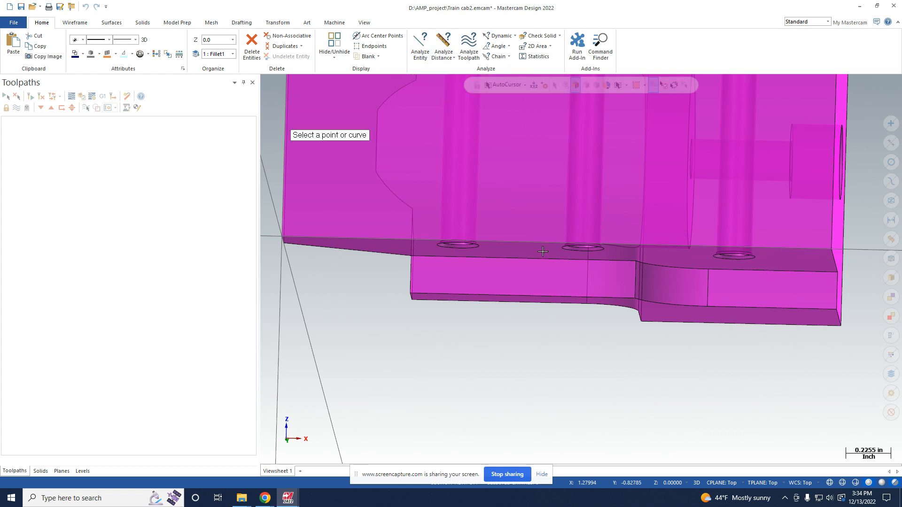
scroll(605, 337, up, 5)
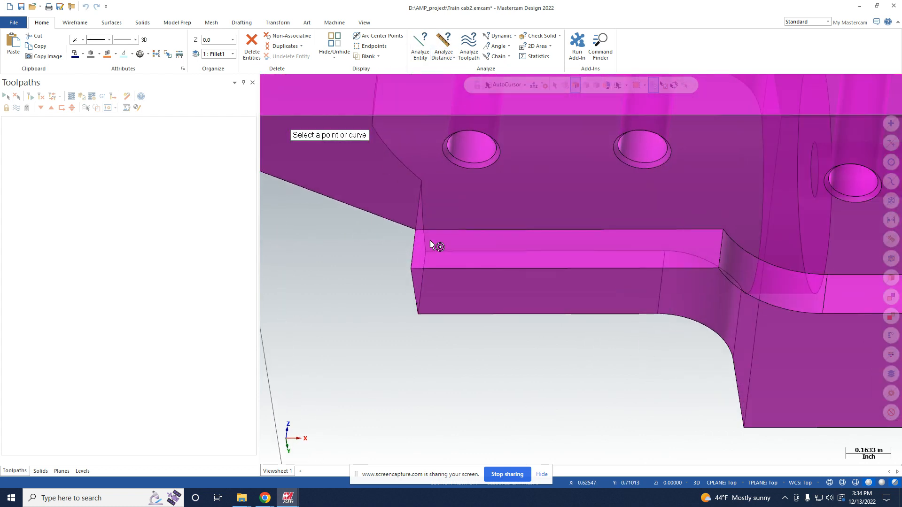
click(404, 274)
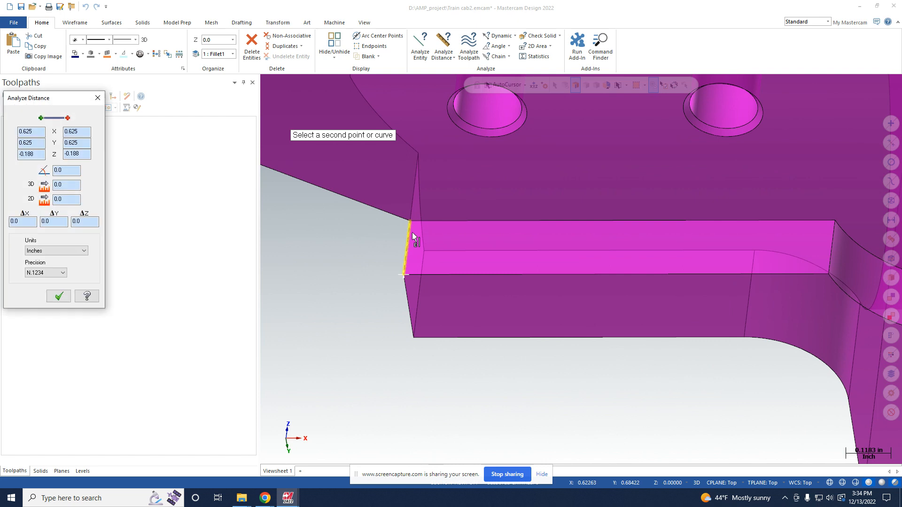
click(411, 221)
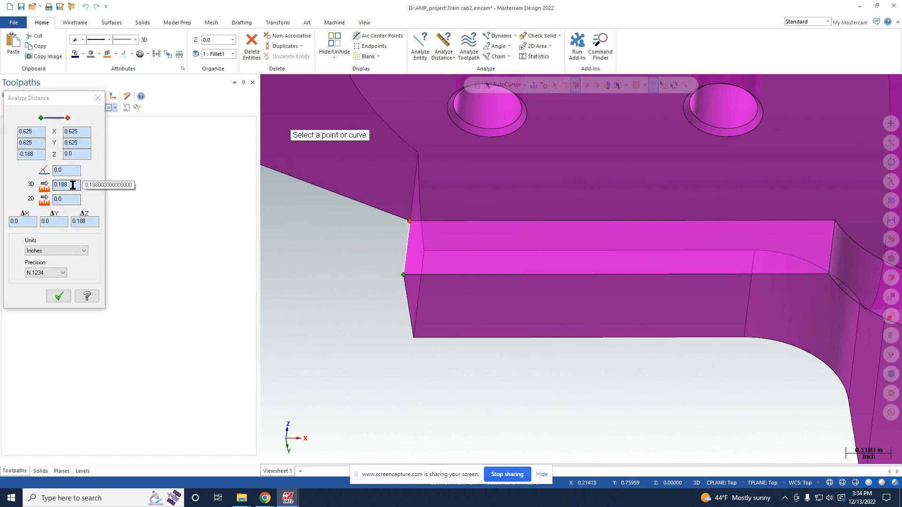
Step: Close the distance analysis and start Translate on the train cab solid with the Move method
double_click(55, 185)
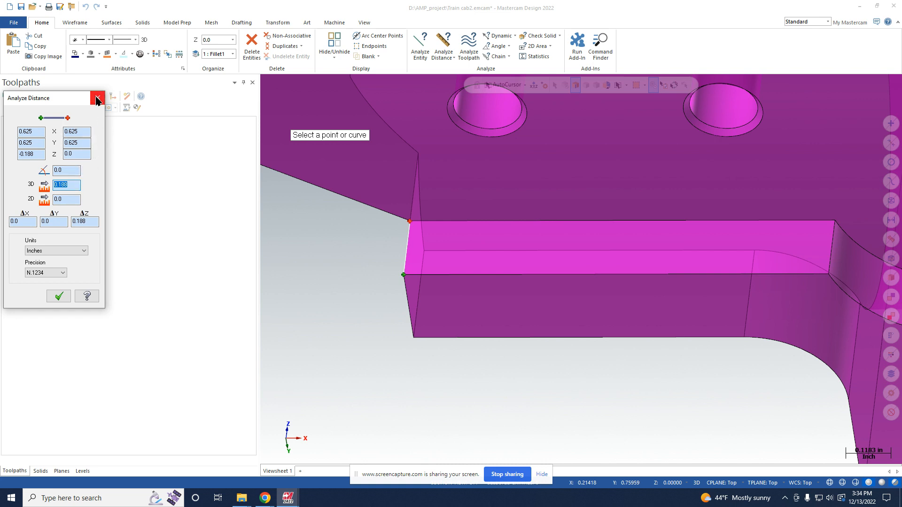
scroll(489, 248, down, 5)
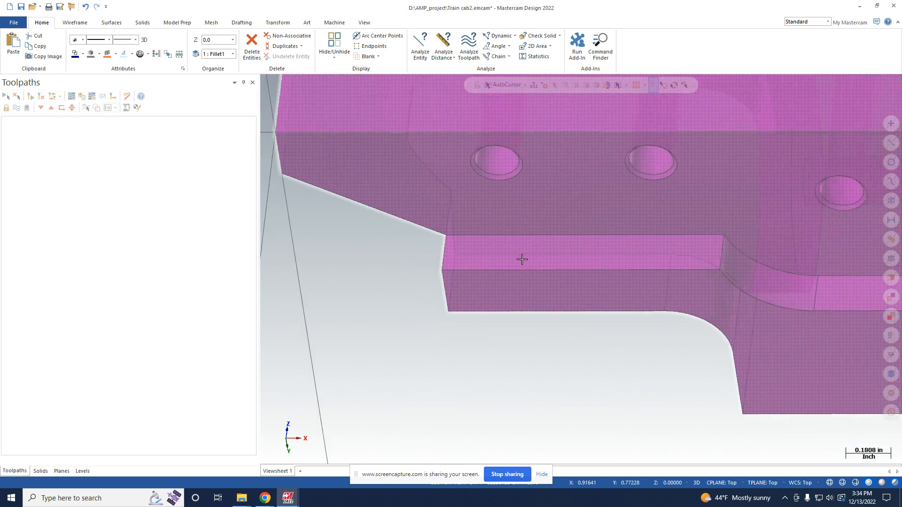
middle_drag(522, 258, 586, 276)
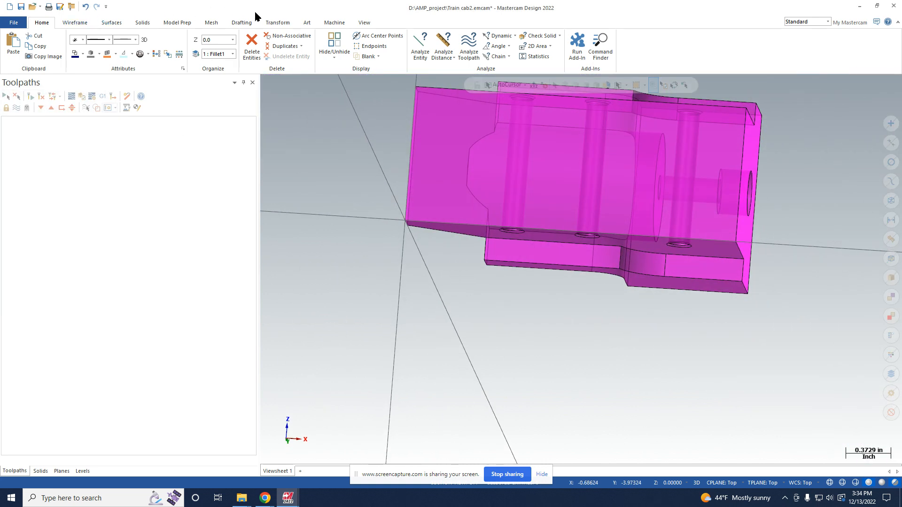
click(271, 22)
click(577, 193)
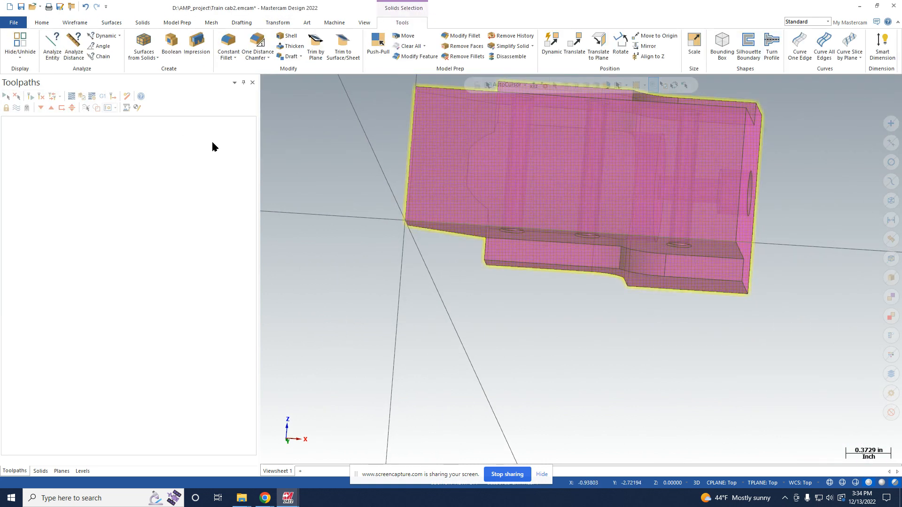
click(276, 22)
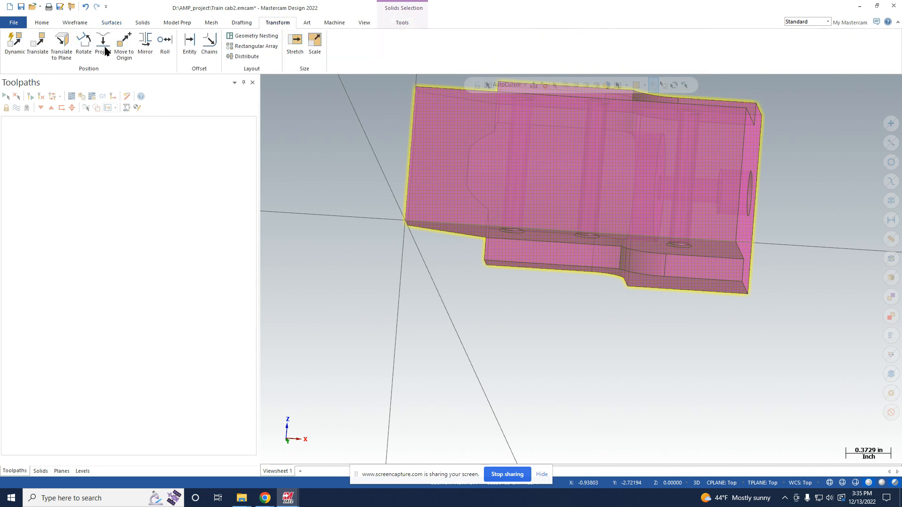
click(38, 42)
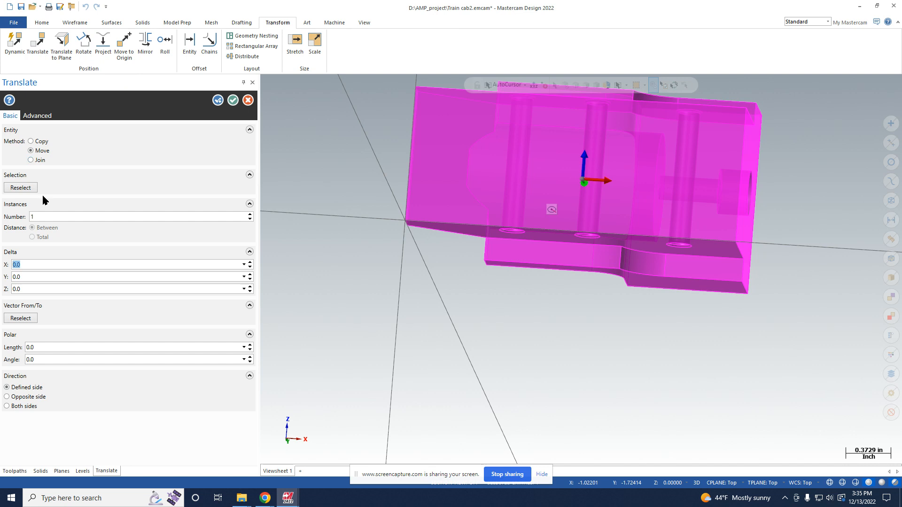
Step: Set the Z delta of the train cab's translation to 0.1875 in
middle_drag(540, 204, 454, 306)
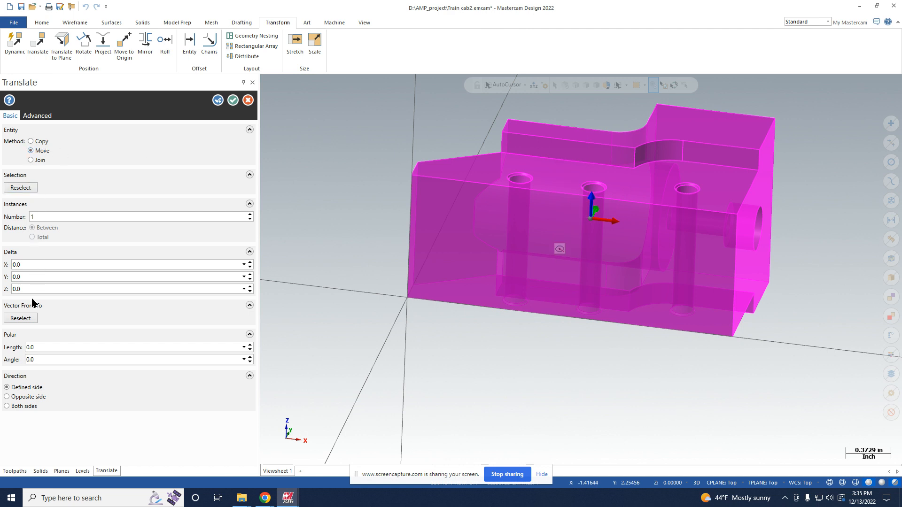
text(-1/)
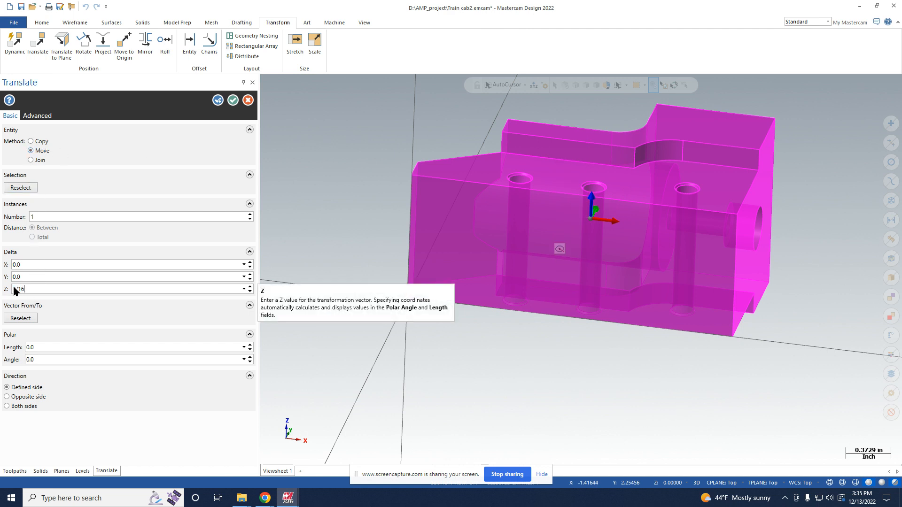
text(16)
key(Return)
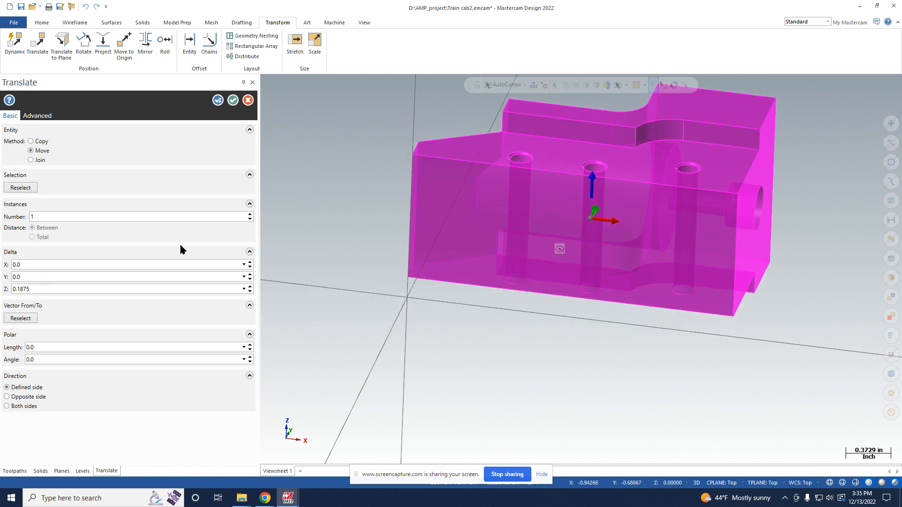
Step: Examine the translation preview of the train cab relative to the origin in the Front and Isometric views
right_click(461, 339)
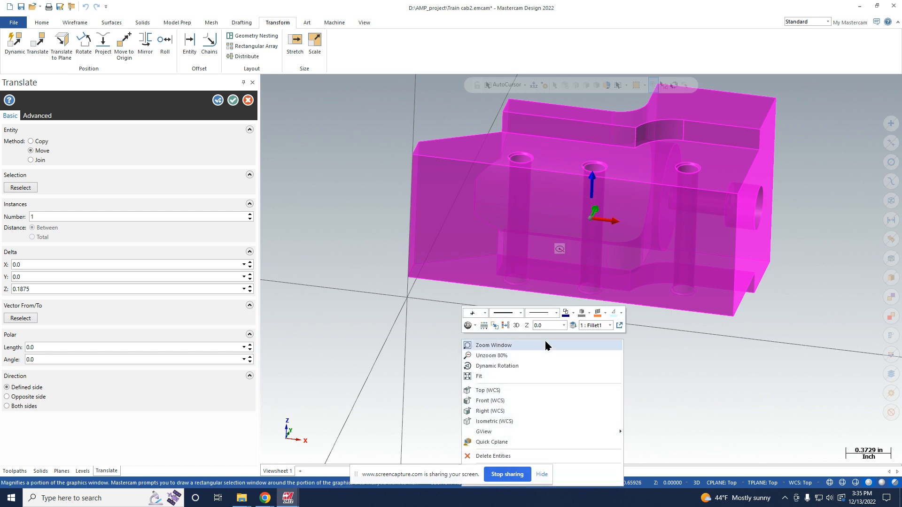
click(496, 403)
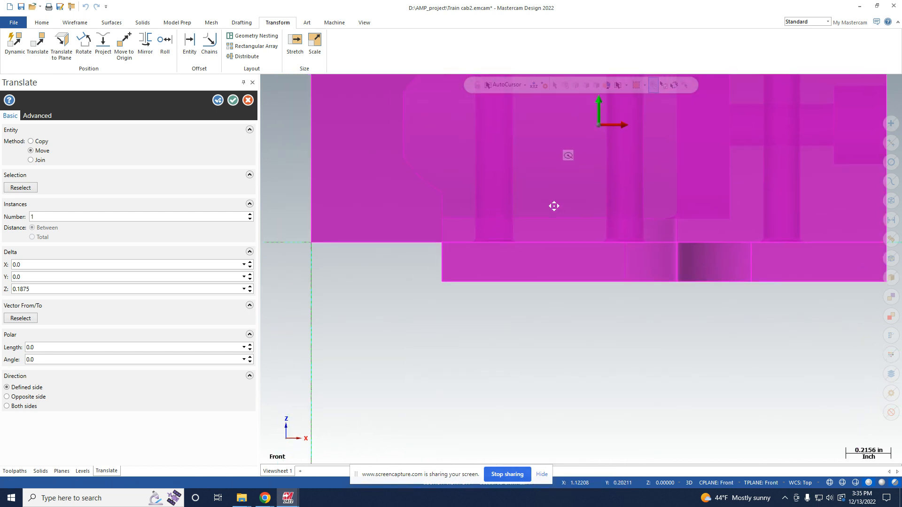
scroll(554, 207, down, 5)
scroll(538, 202, up, 1)
shift+middle_drag(539, 202, 442, 280)
scroll(503, 268, down, 2)
right_click(504, 361)
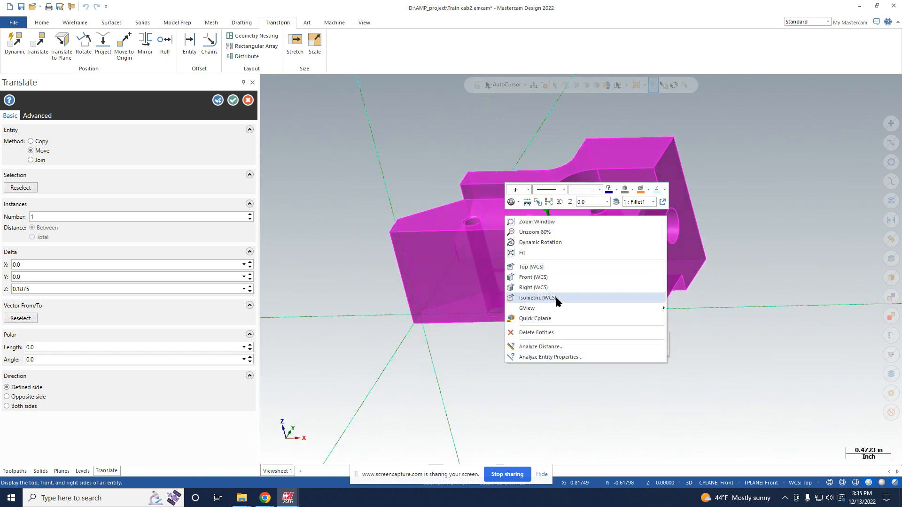
click(585, 297)
Step: Set the translation's Z delta to 0 and its Y delta to 0.1875 in
middle_drag(531, 280, 477, 252)
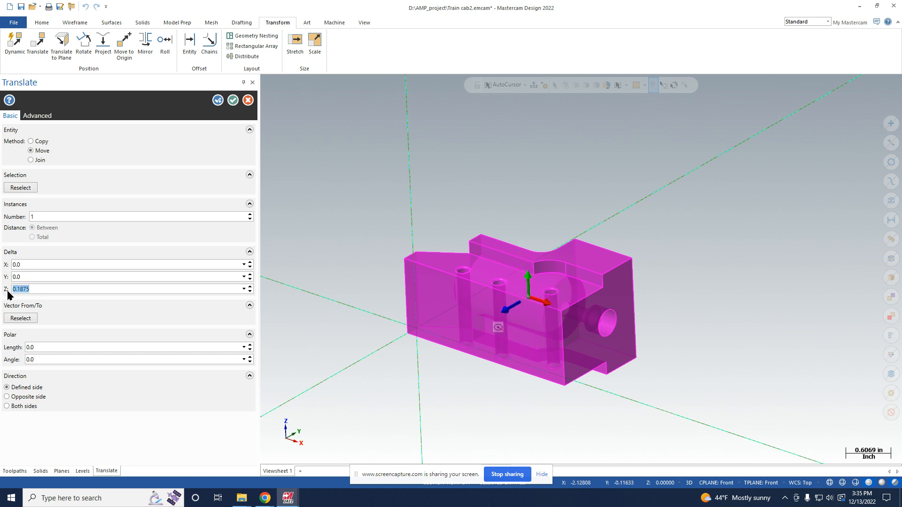
key(Return)
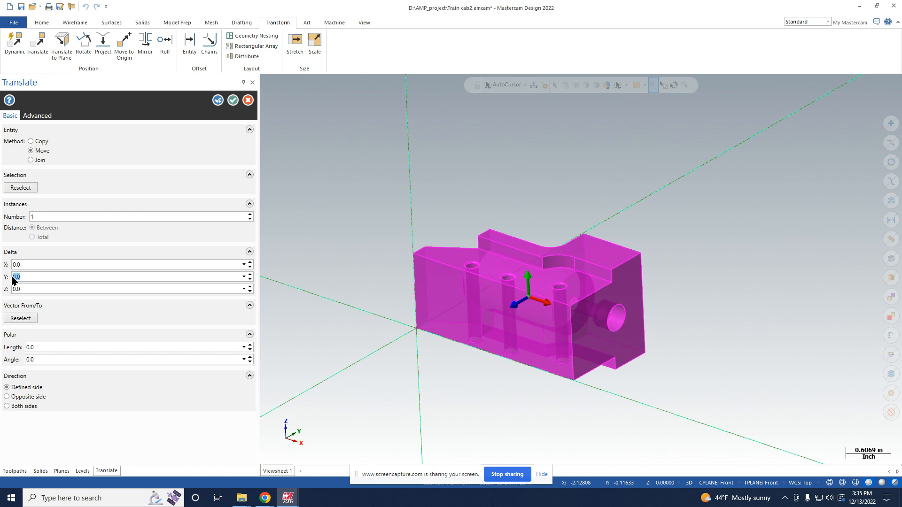
key(Return)
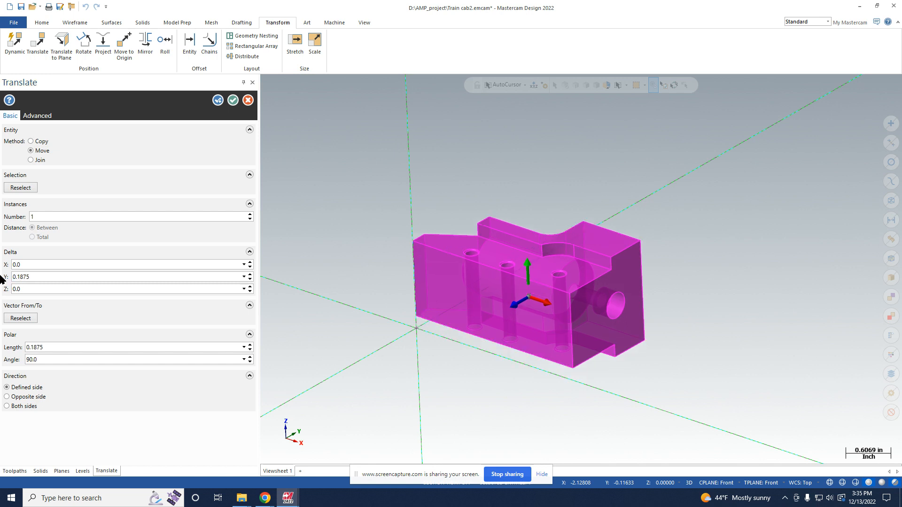
Step: Check the shifted train cab against the origin axes in the Front view and apply the translation
right_click(348, 240)
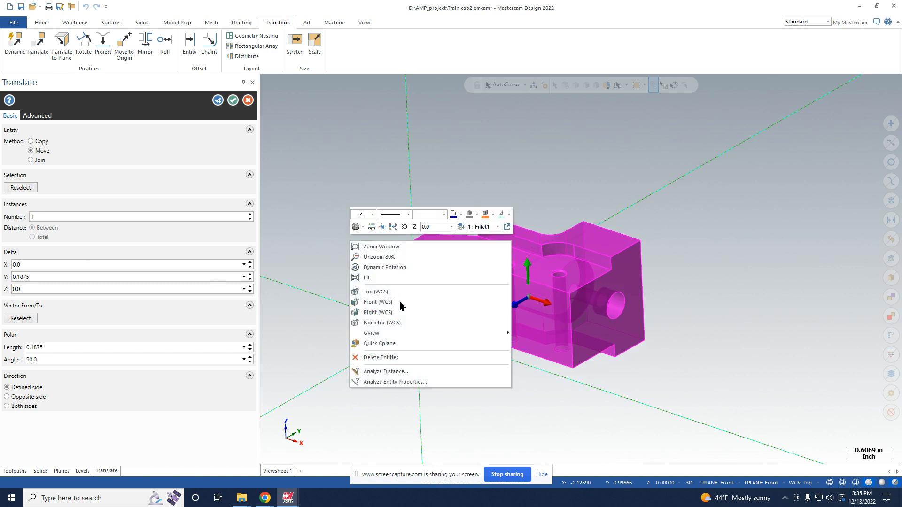
click(371, 306)
scroll(540, 276, up, 2)
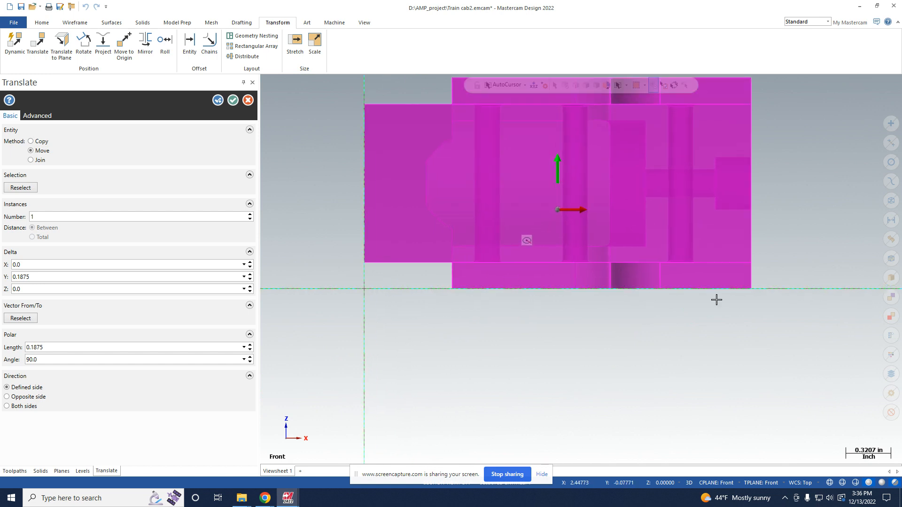
scroll(584, 216, down, 3)
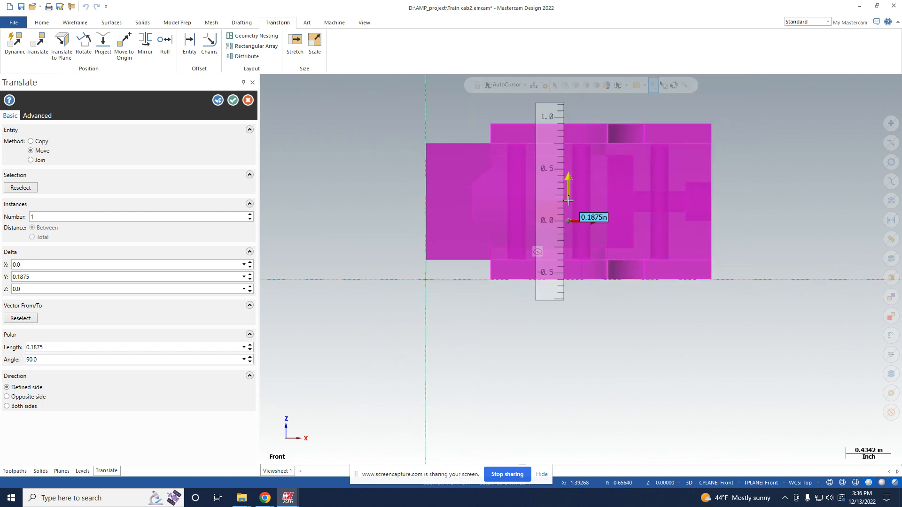
click(233, 103)
middle_drag(518, 178, 465, 191)
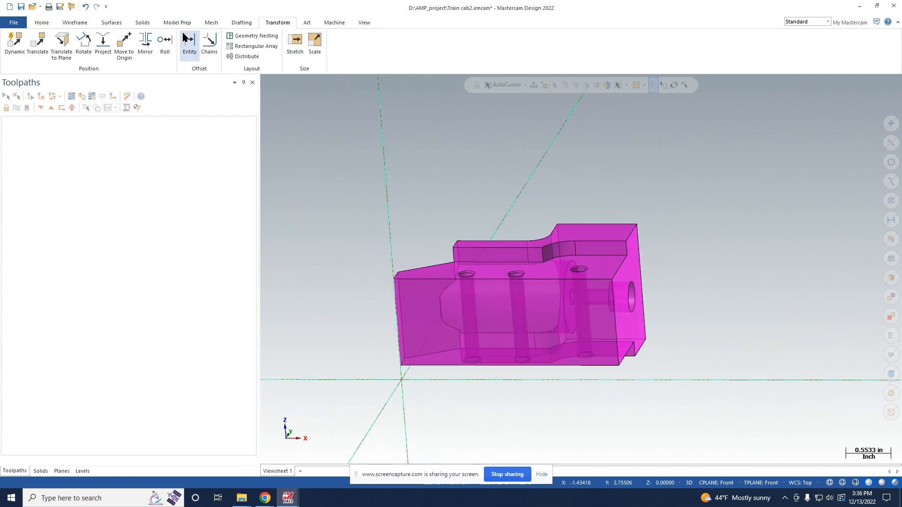
Step: Add a machine group using the default mill machine
click(337, 24)
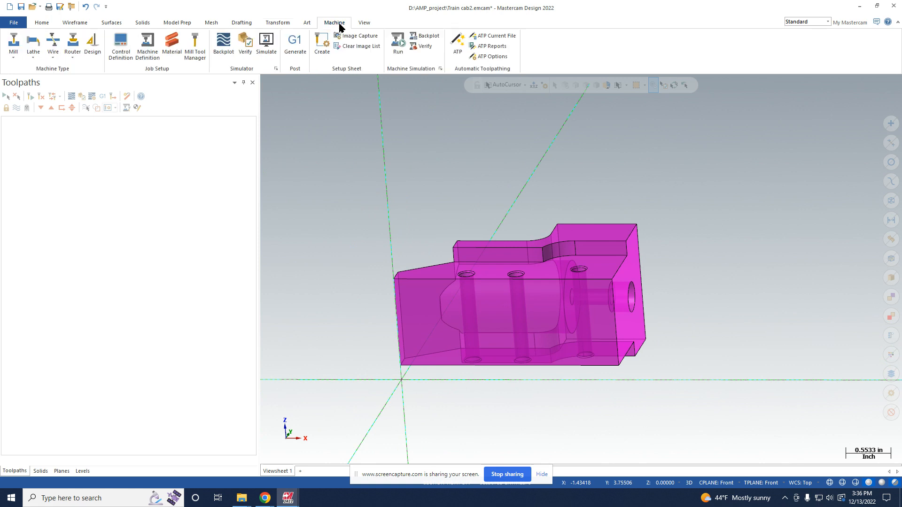
click(18, 51)
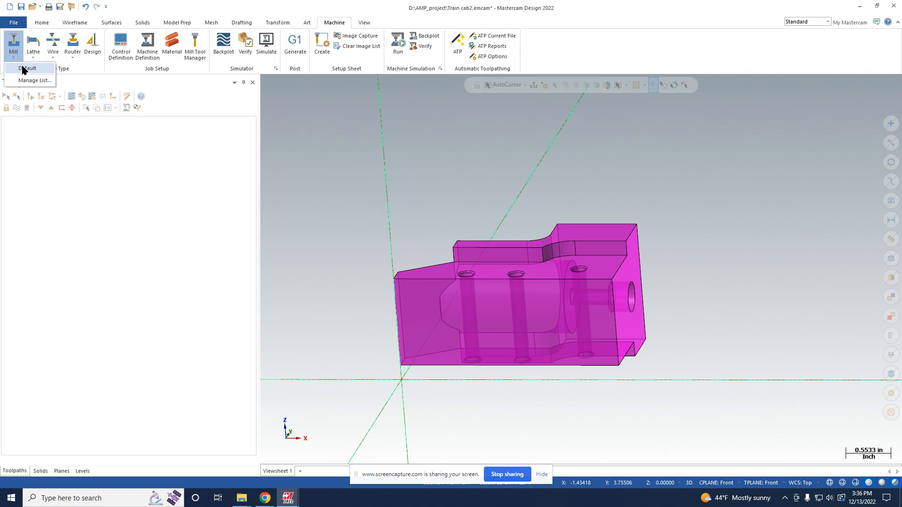
click(24, 68)
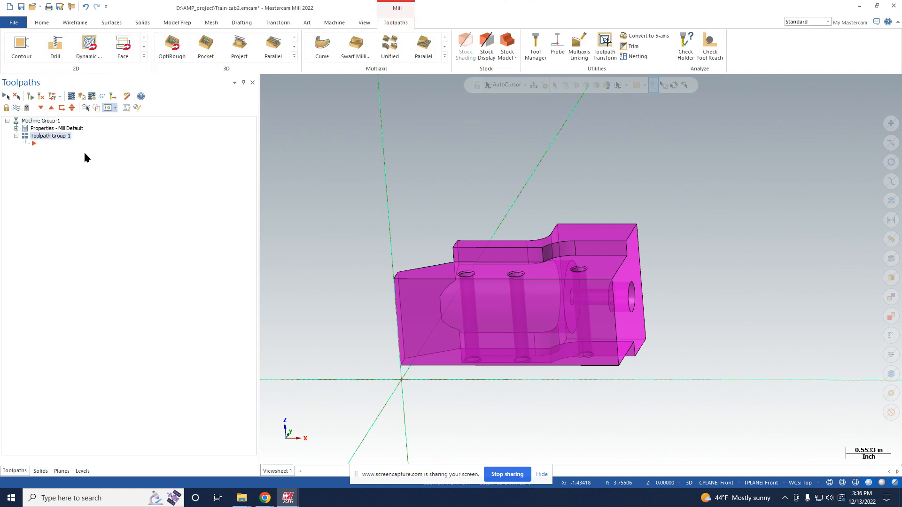
Step: Expand the Mill Default properties of the new machine group to show its files, tool settings and stock setup
scroll(567, 238, down, 4)
mouse_move(567, 240)
middle_down()
mouse_move(585, 295)
mouse_move(620, 292)
mouse_move(663, 332)
mouse_move(586, 312)
mouse_move(541, 277)
middle_up()
right_click(42, 140)
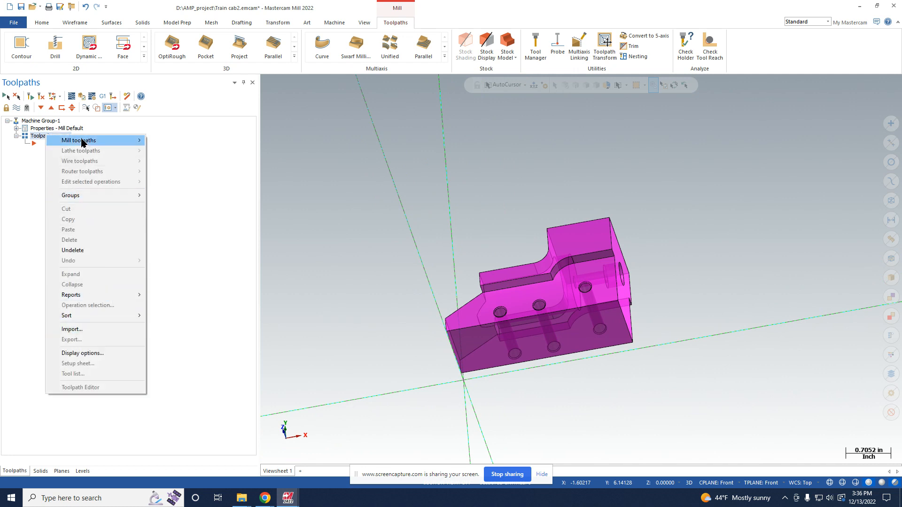
right_click(37, 136)
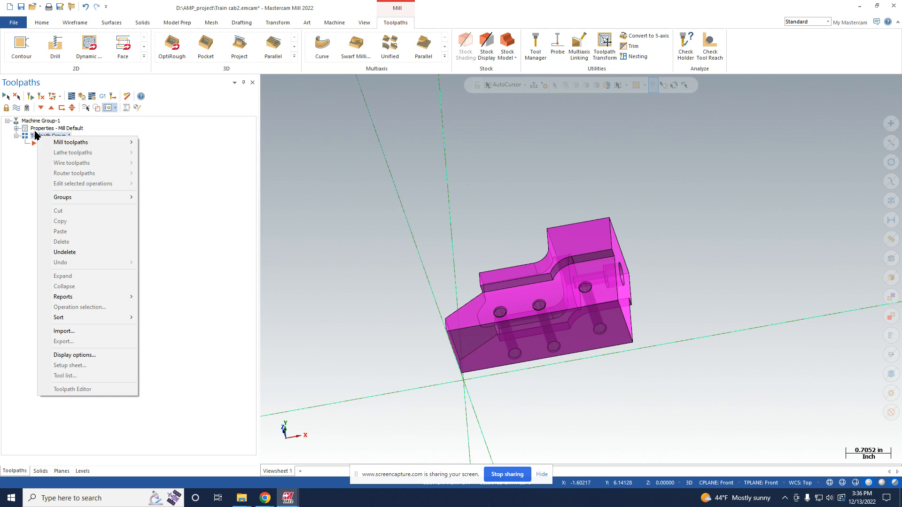
click(35, 135)
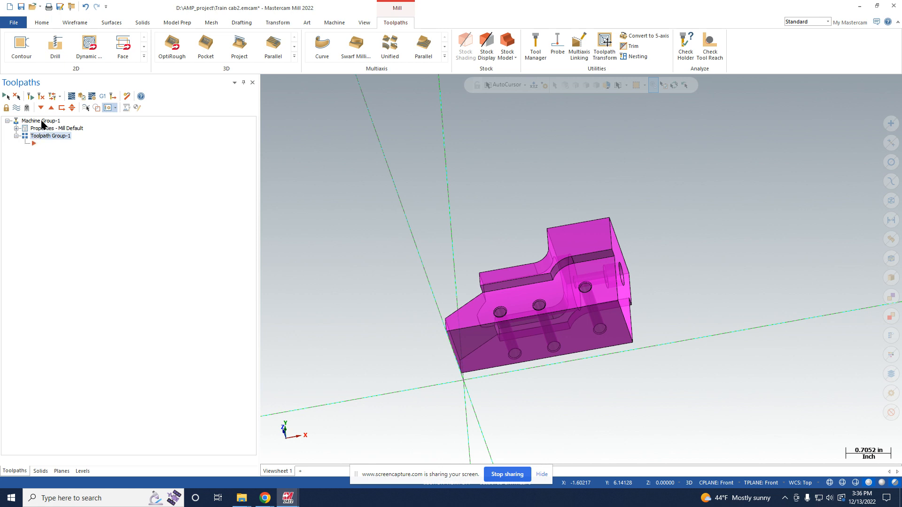
right_click(42, 122)
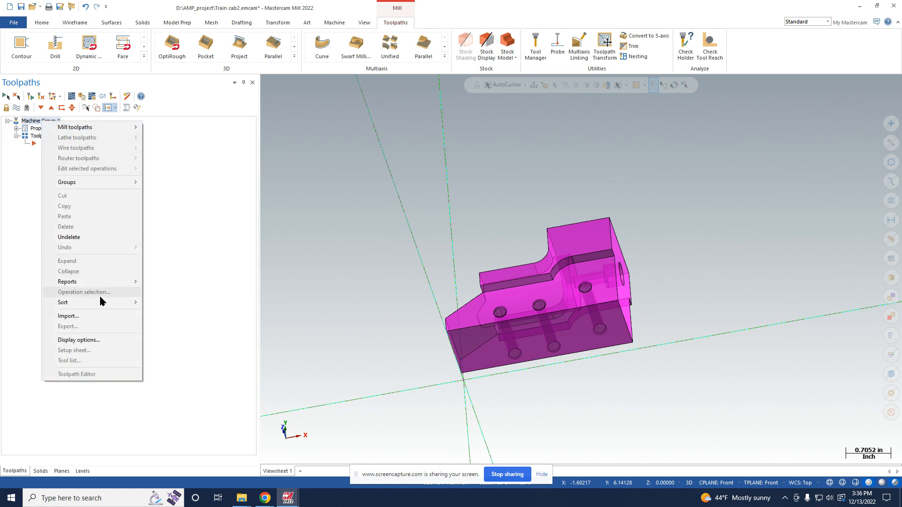
click(34, 132)
click(34, 132)
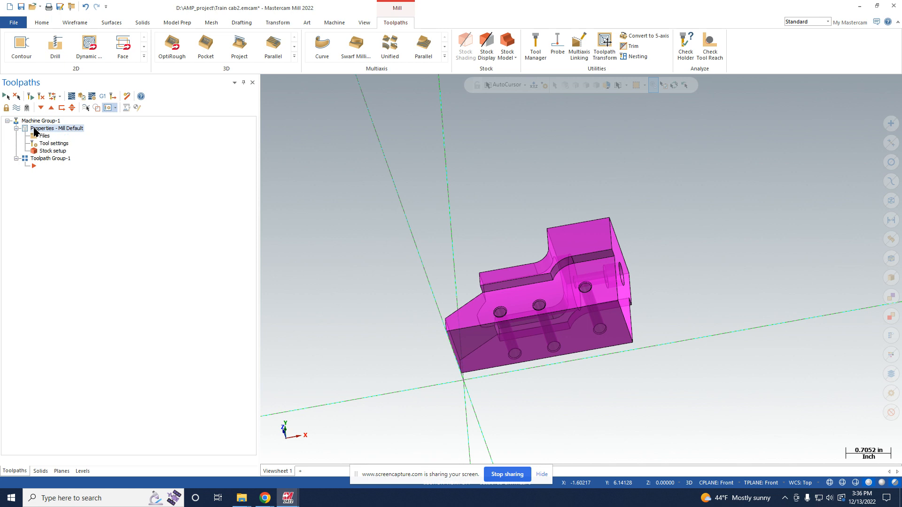
Step: Rename the toolpath group as Side 1 Setup
right_click(41, 159)
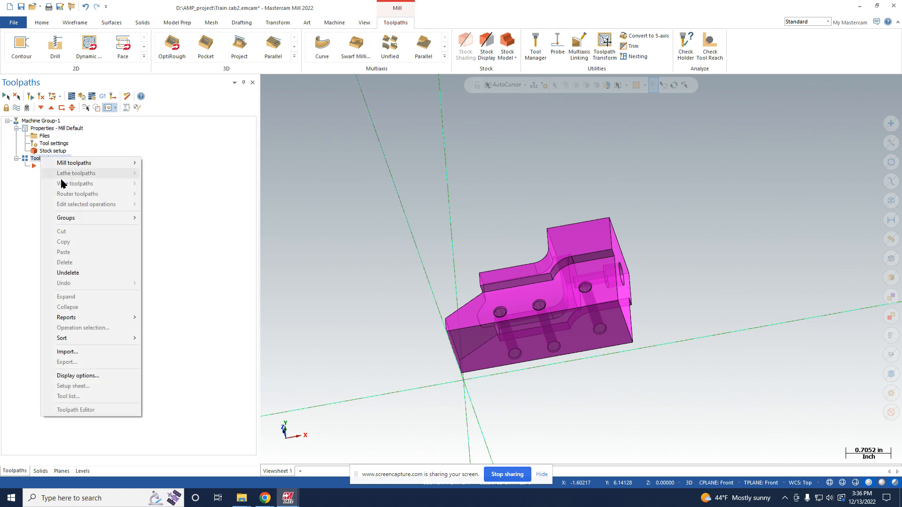
mouse_move(93, 220)
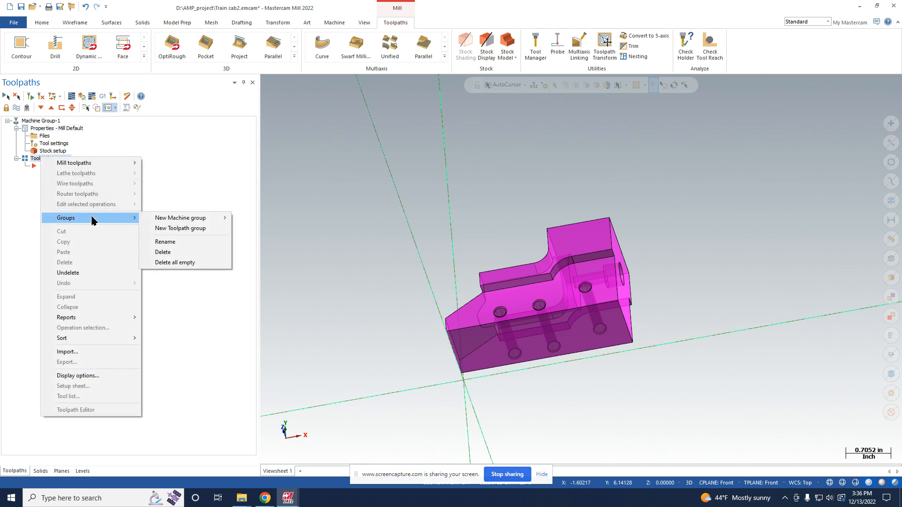
click(181, 240)
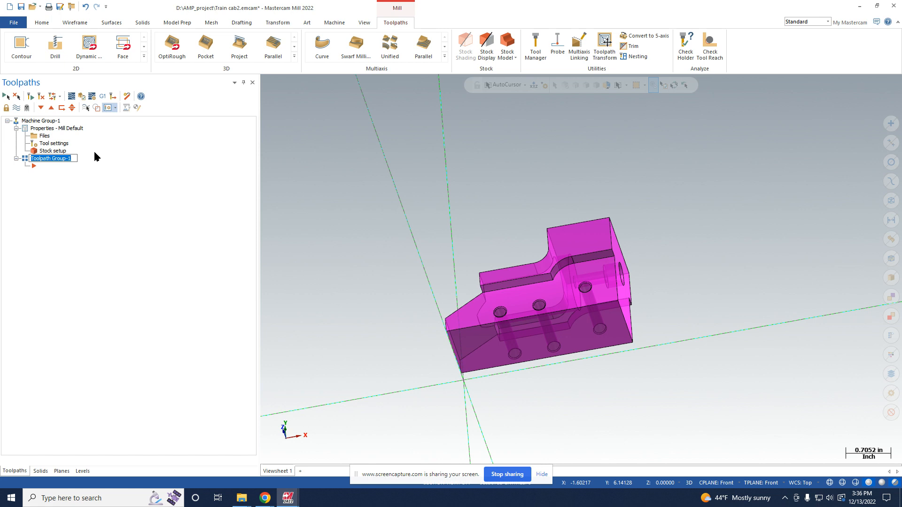
text(Side 1 a)
key(BackSpace)
text(Setup)
key(Return)
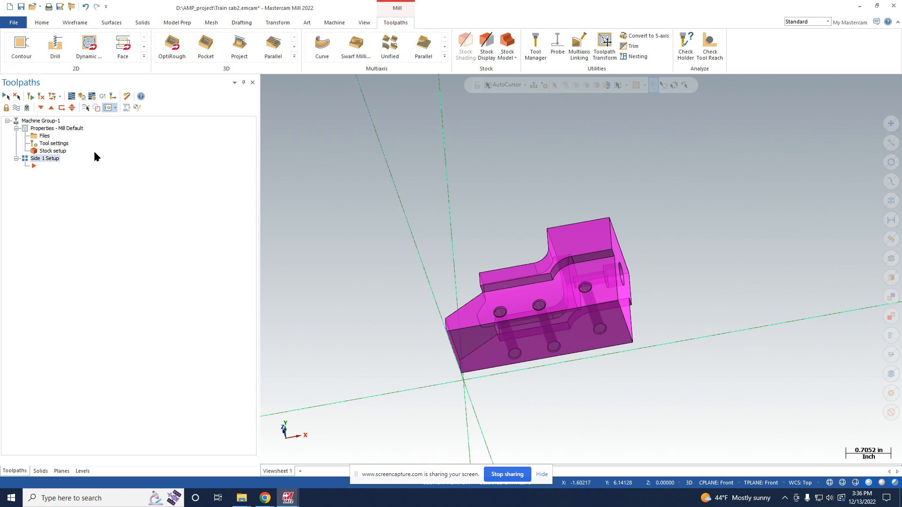